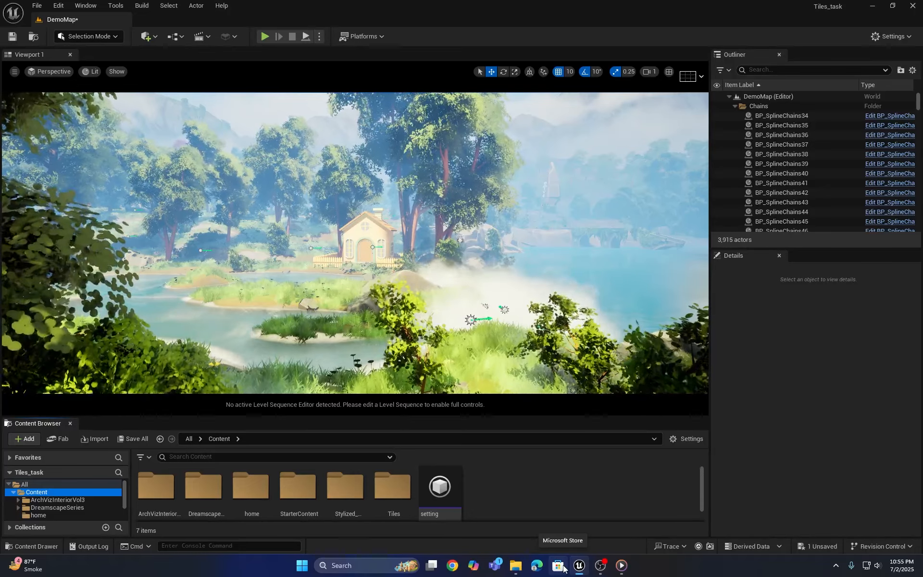
- Add a Cine Camera Actor to the level
click(146, 36)
mouse_move(177, 160)
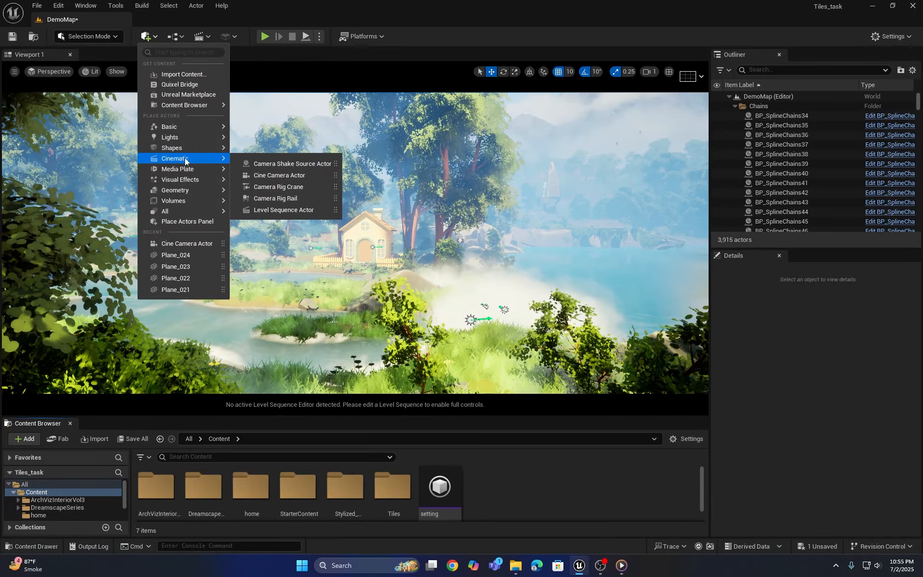
click(294, 174)
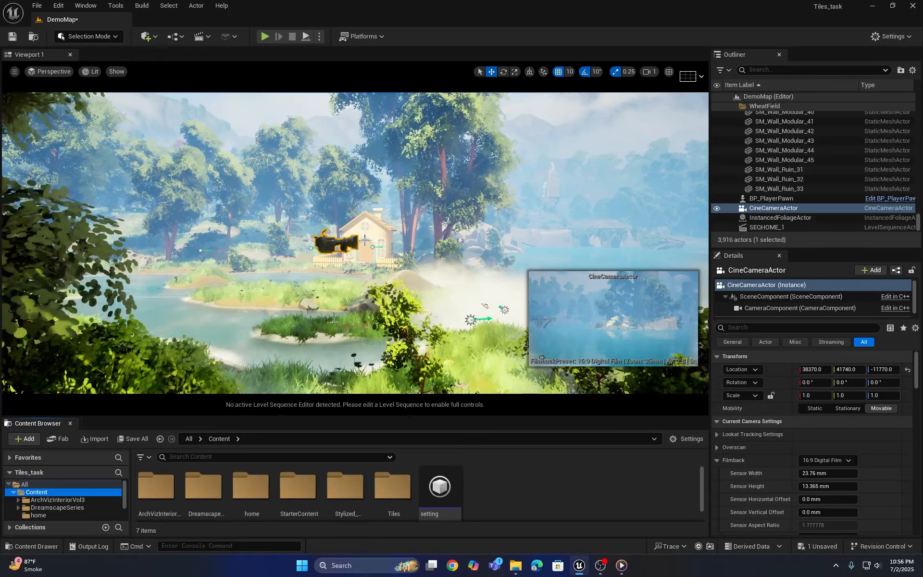
- Rename the new cine camera actor as My_cam_Act
right_click(765, 210)
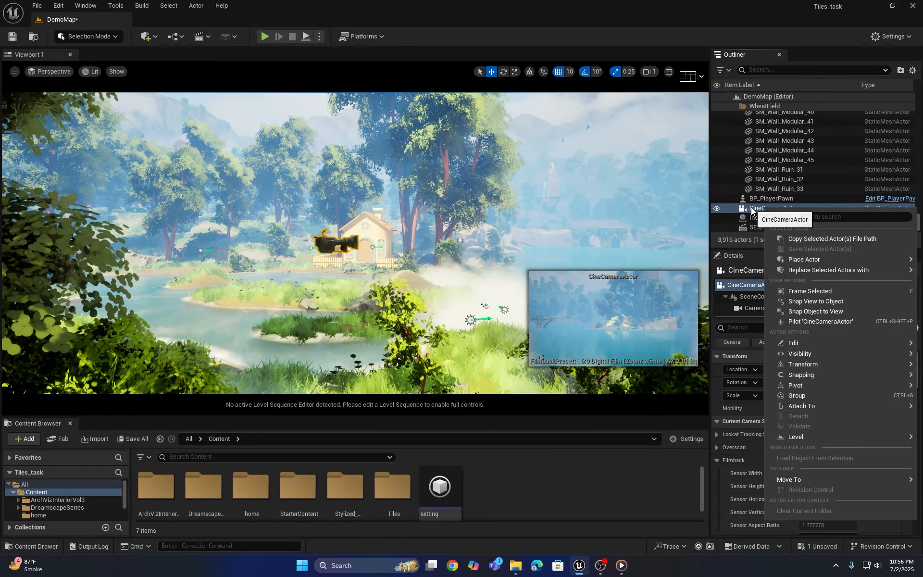
click(752, 210)
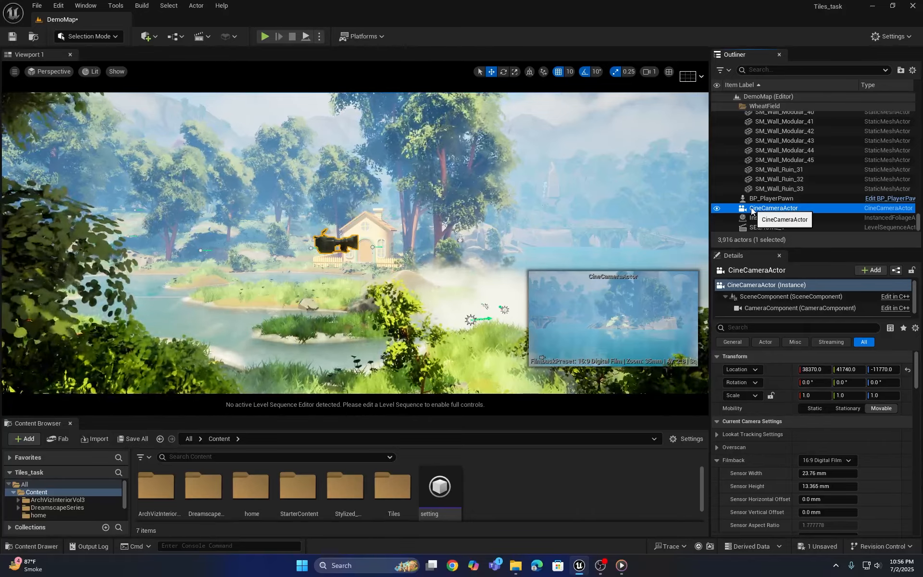
click(751, 210)
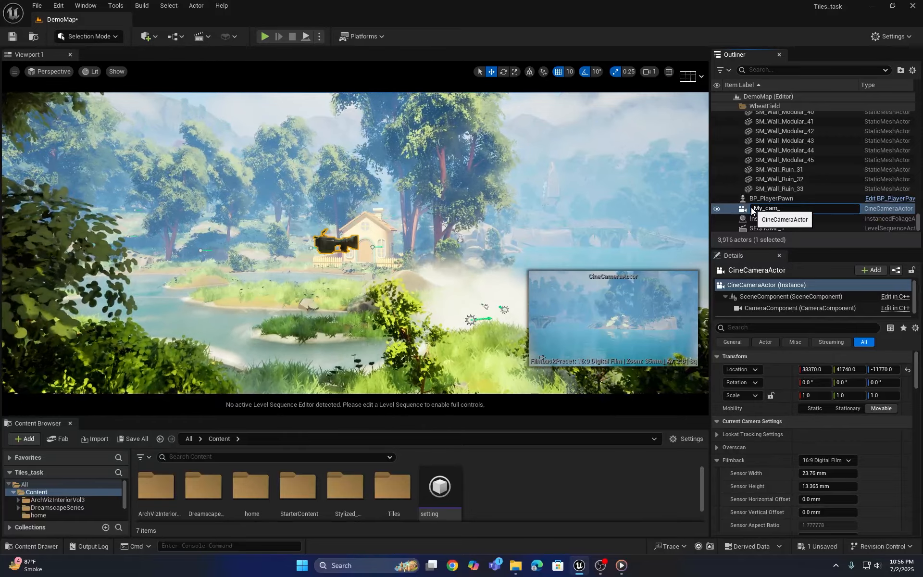
text(My_cam_Act)
key(Return)
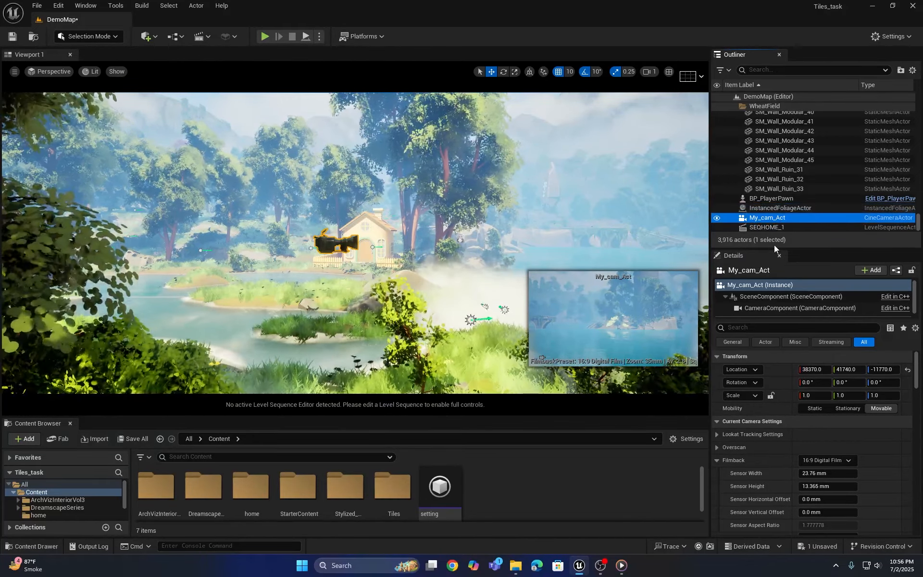
- Snap My_cam_Act to the current view and switch the viewport to look through that camera
right_click(766, 220)
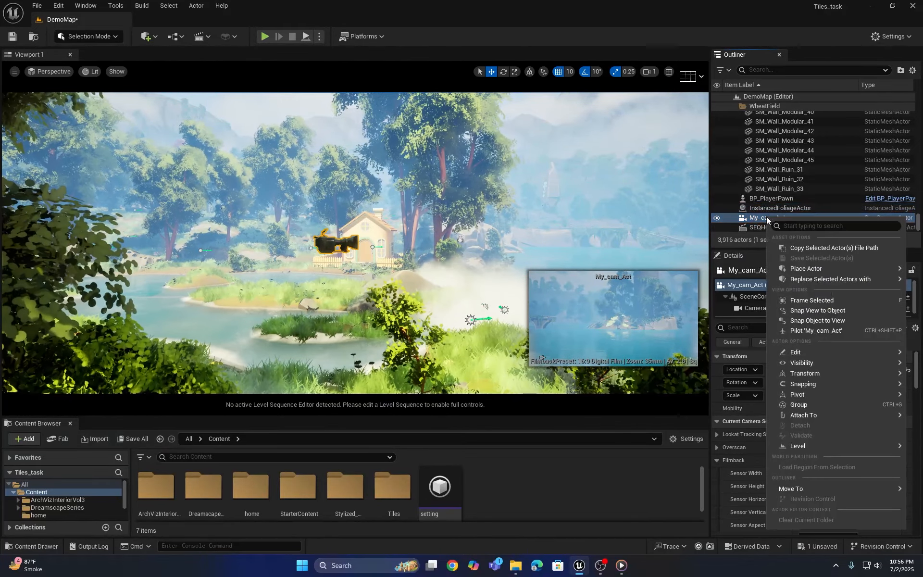
click(832, 321)
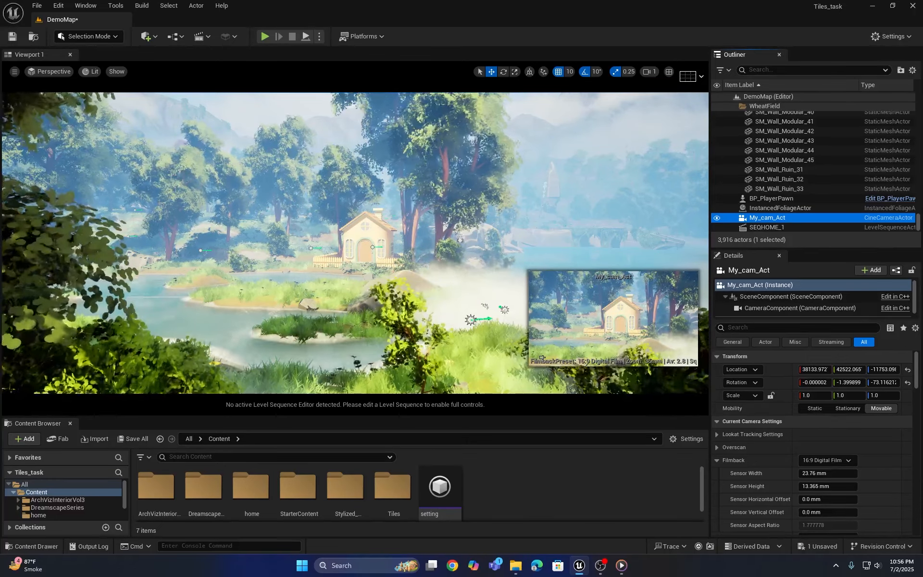
click(58, 72)
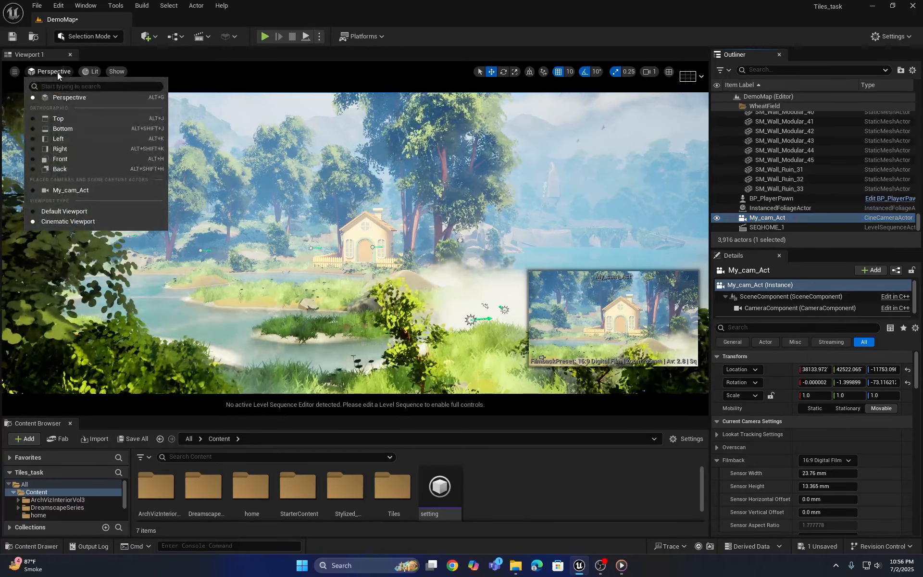
click(81, 191)
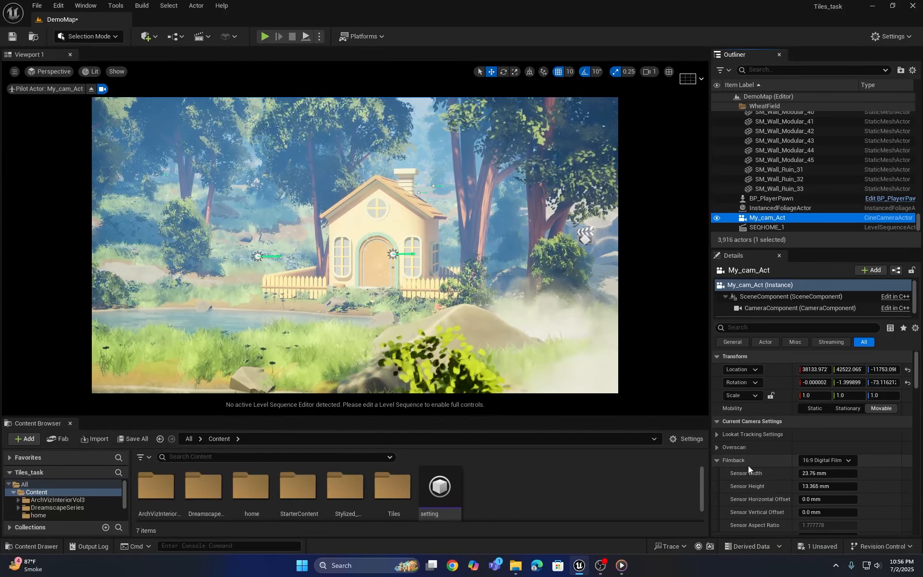
- Set the filmback preset of My_cam_Act to 16:9 DSLR
click(756, 219)
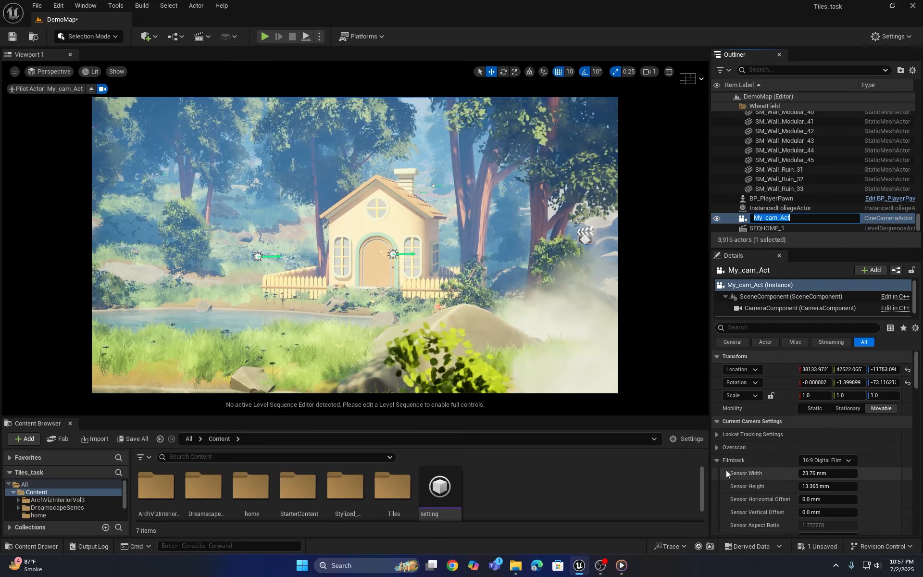
click(849, 462)
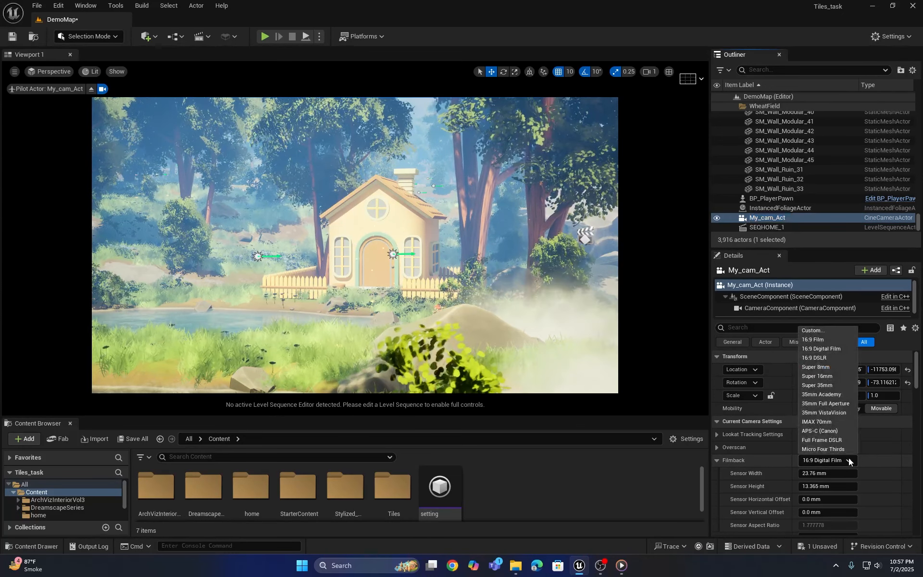
click(815, 360)
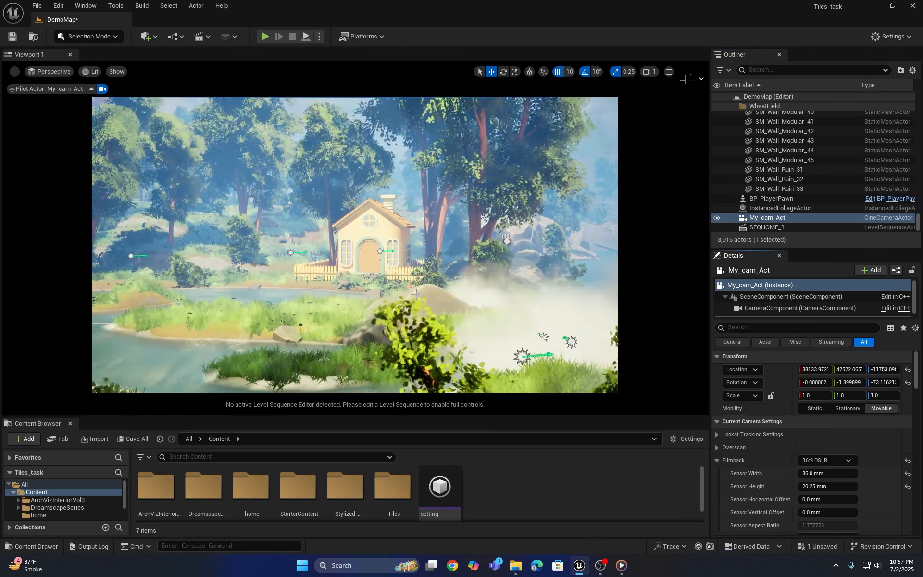
- Reposition the piloted camera slightly sideways and level it to reframe the house by the water
key(d)
right_drag(508, 309, 507, 309)
key(a)
key(a)
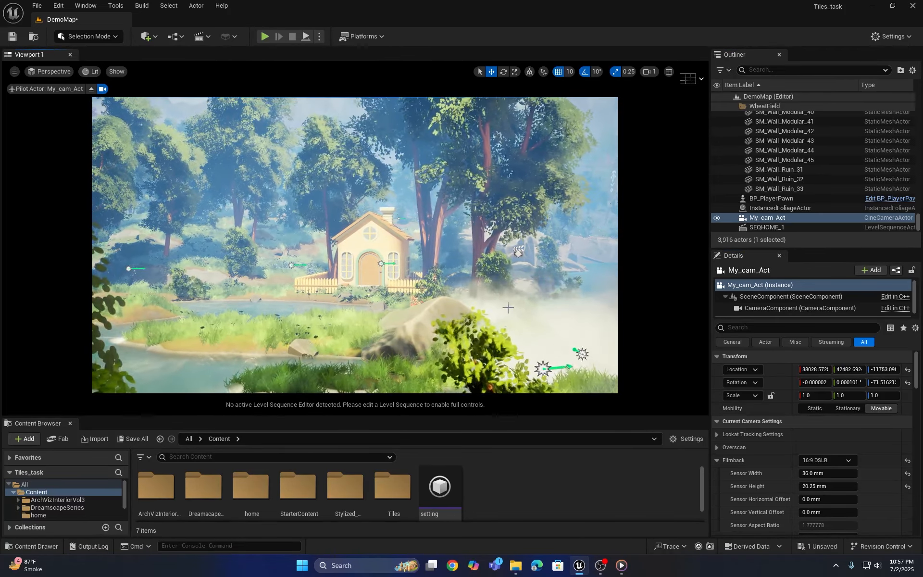
- Start adding a level sequence and create a folder named seq in Content for saving it
click(210, 36)
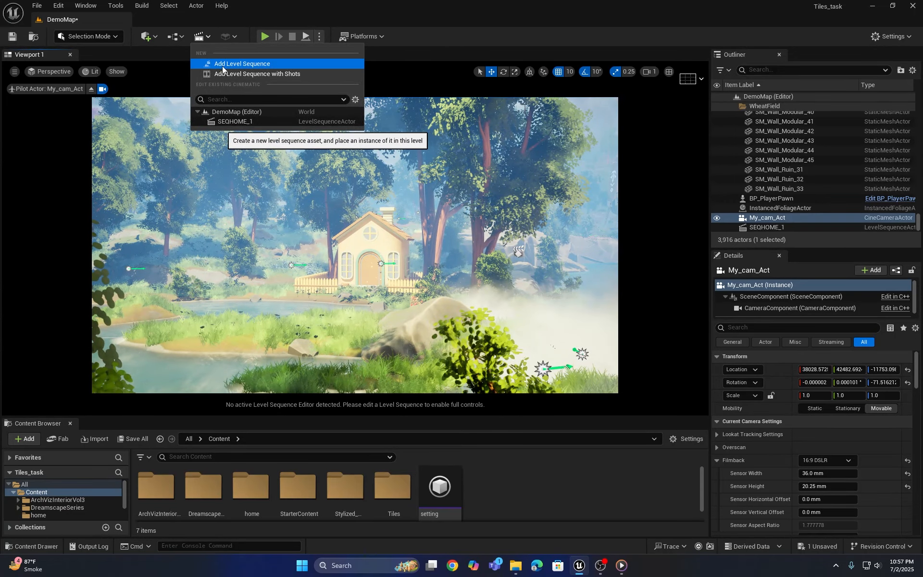
click(234, 65)
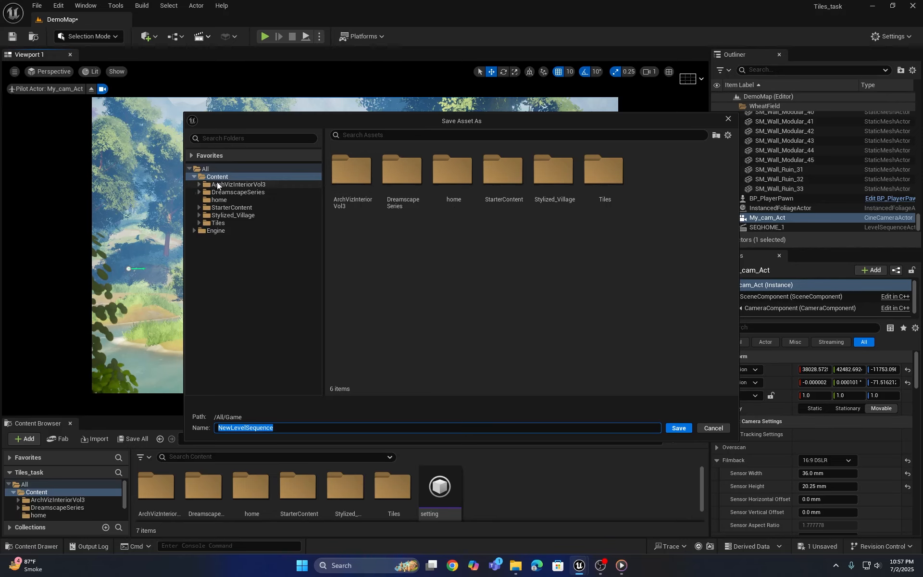
right_click(396, 238)
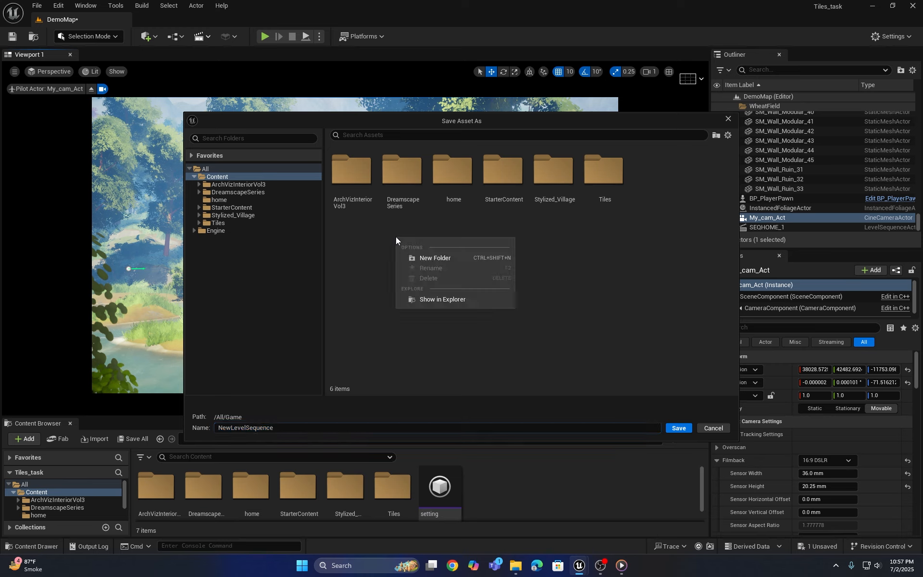
click(431, 258)
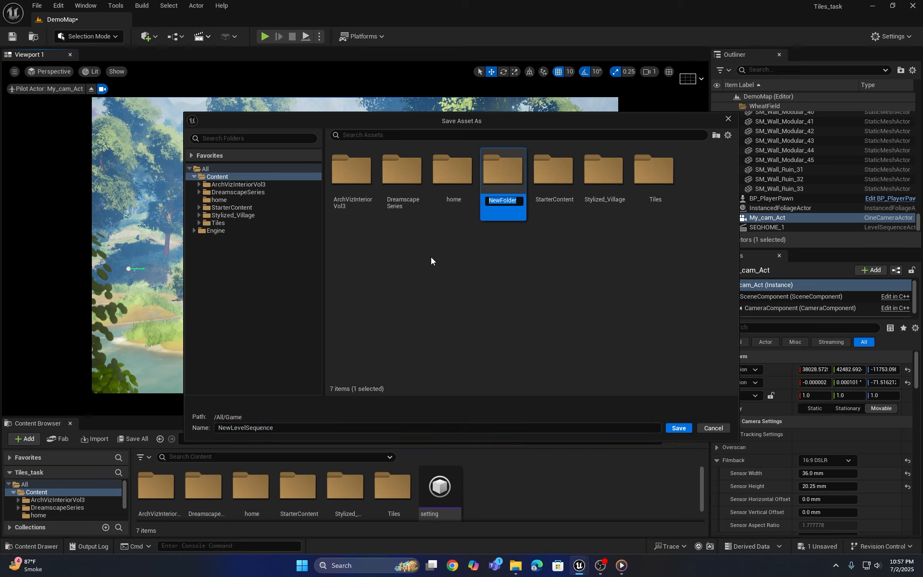
text(seq)
key(Return)
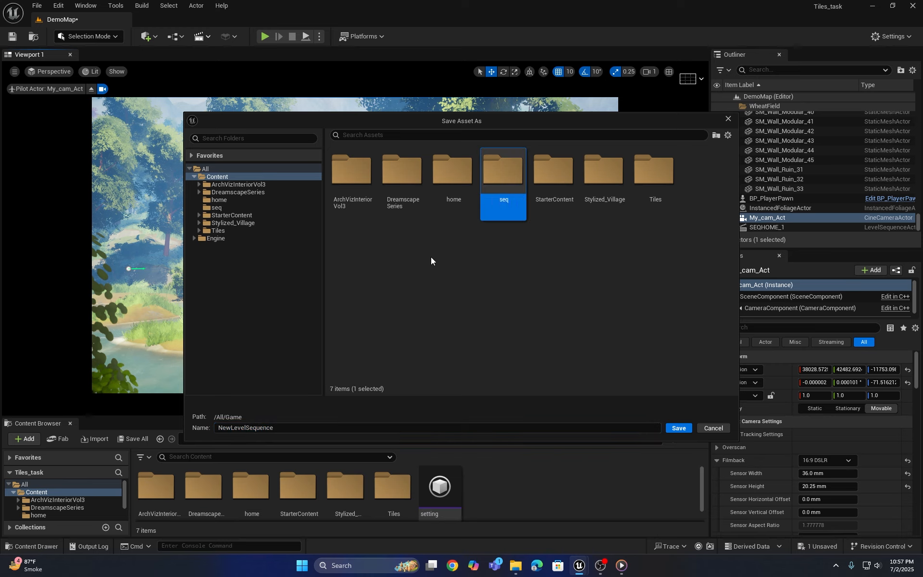
- Save the new level sequence as Seq_1 inside the seq folder
double_click(517, 169)
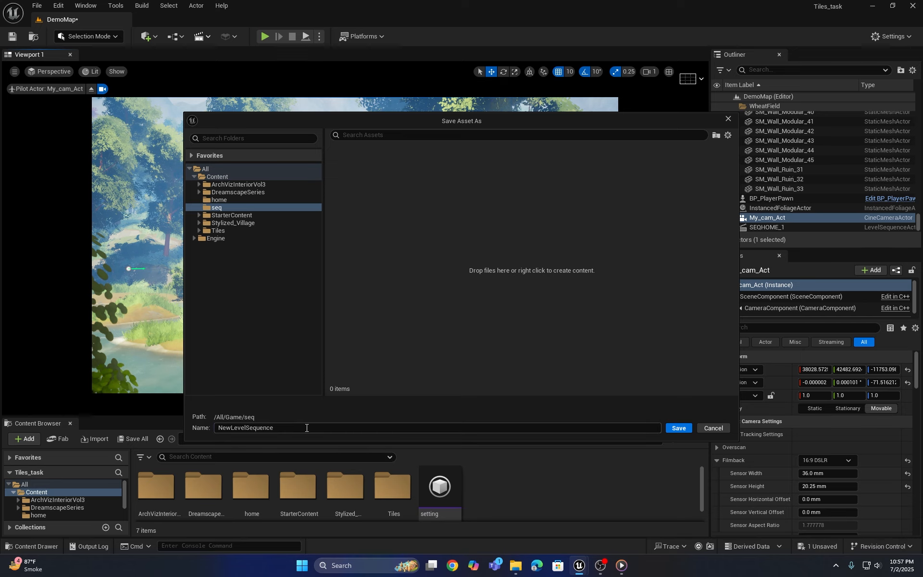
key(BackSpace)
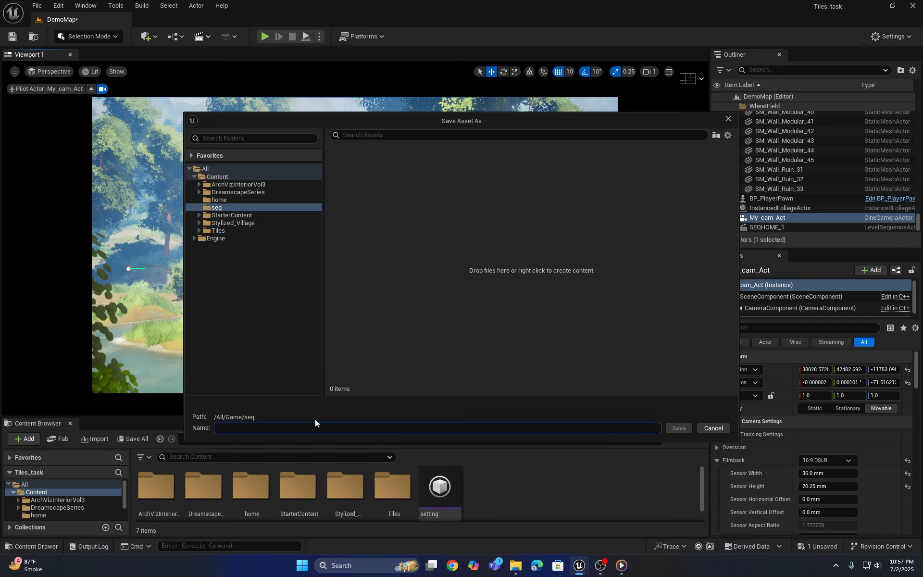
text(Seq_1)
key(Return)
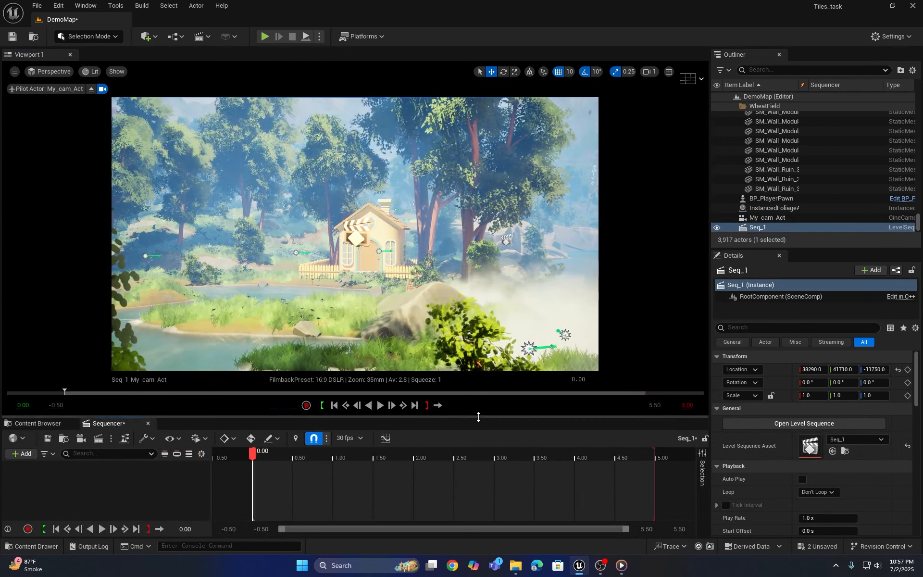
- Enlarge the Sequencer area and add My_cam_Act to the Seq_1 sequence as a camera track
drag(477, 416, 478, 326)
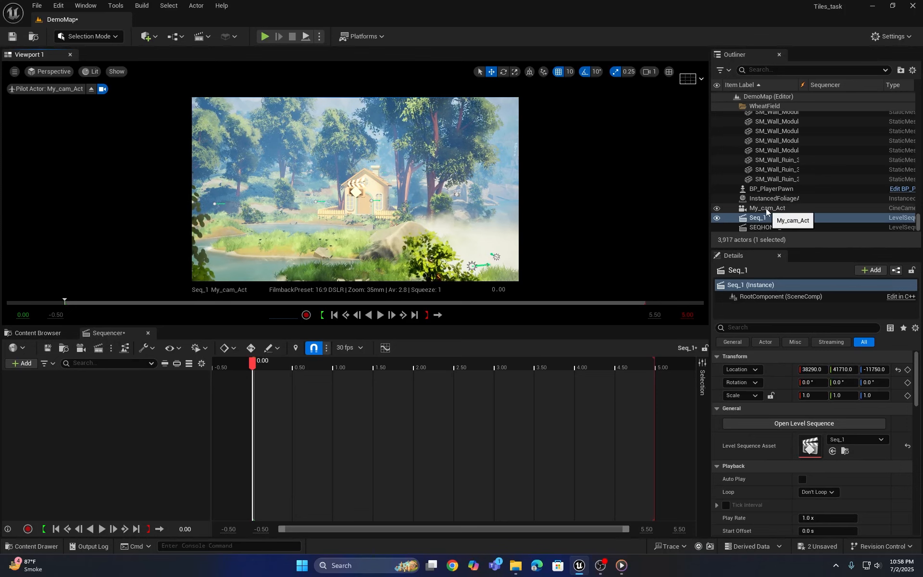
drag(773, 210, 296, 357)
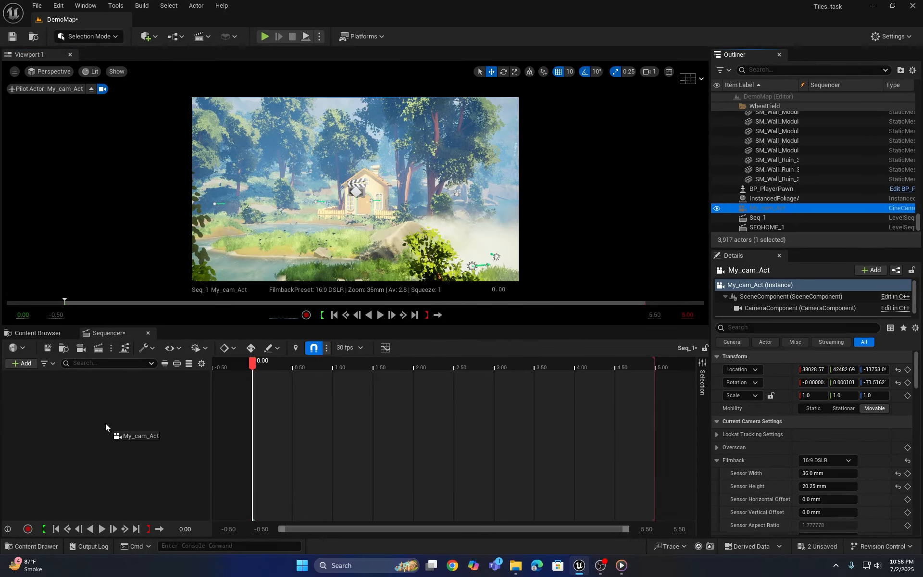
drag(105, 419, 103, 425)
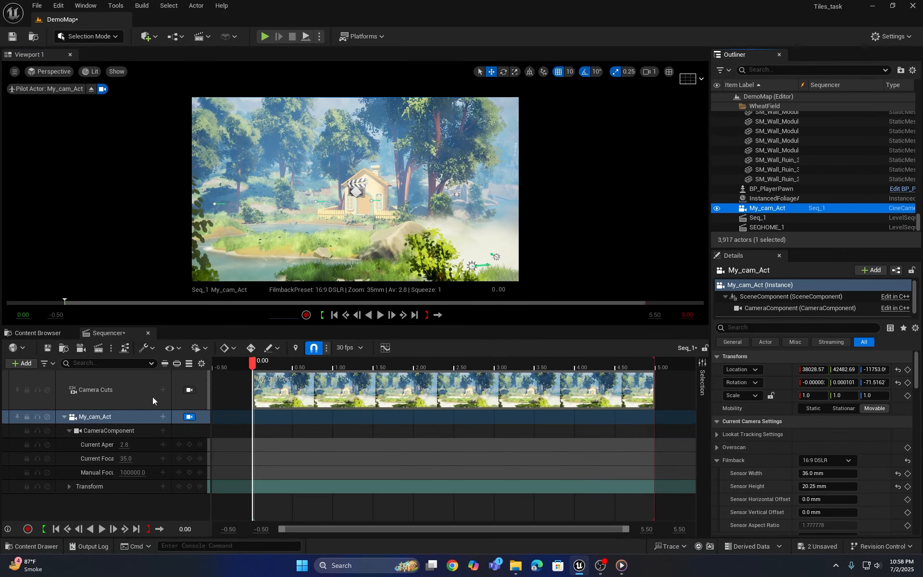
- Extend the end of the Seq_1 playback range to 6.00 seconds
ctrl+scroll(326, 471, down, 8)
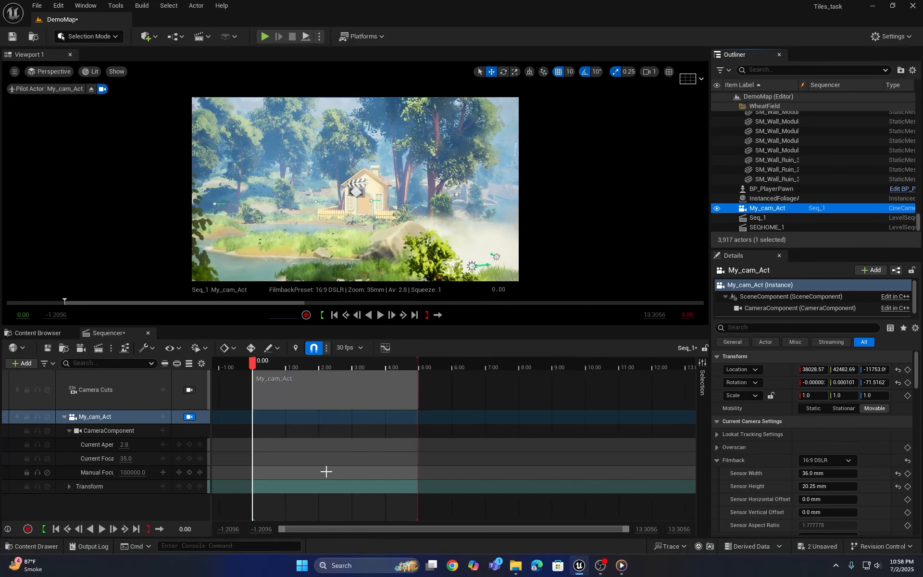
ctrl+scroll(241, 424, up, 4)
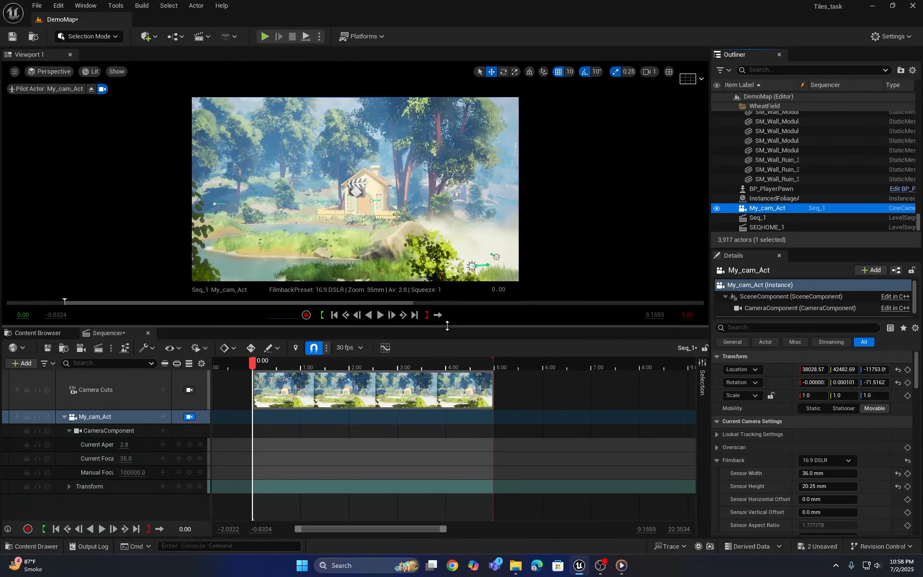
drag(447, 326, 447, 347)
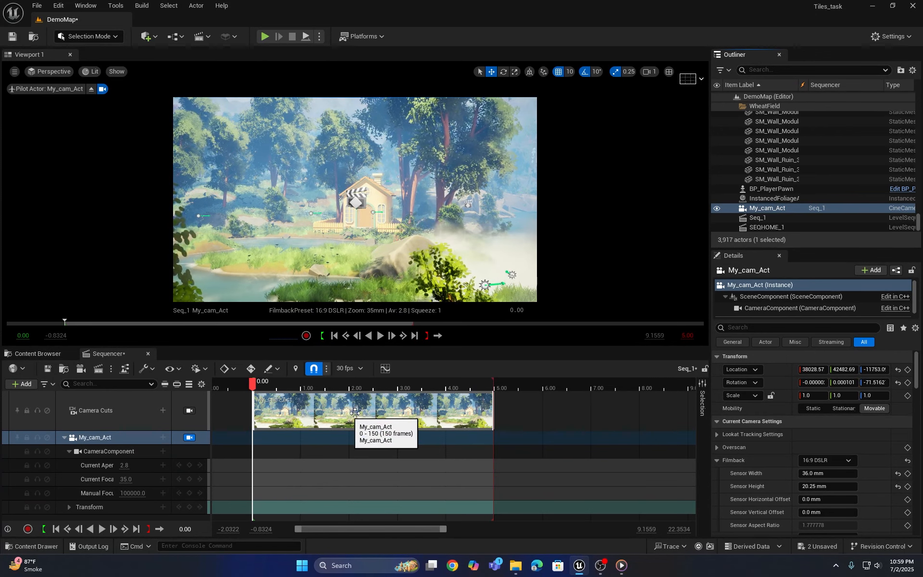
ctrl+scroll(336, 409, down, 4)
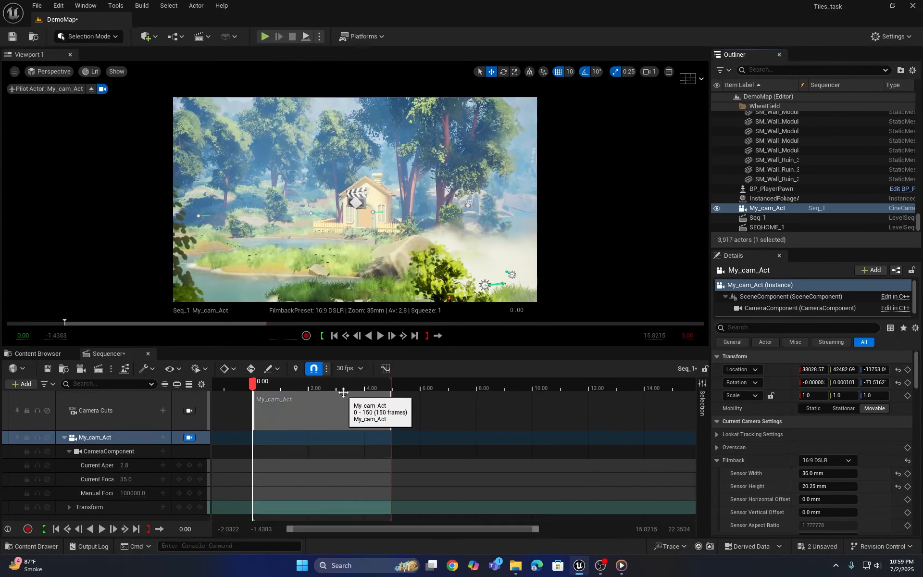
drag(389, 379, 420, 378)
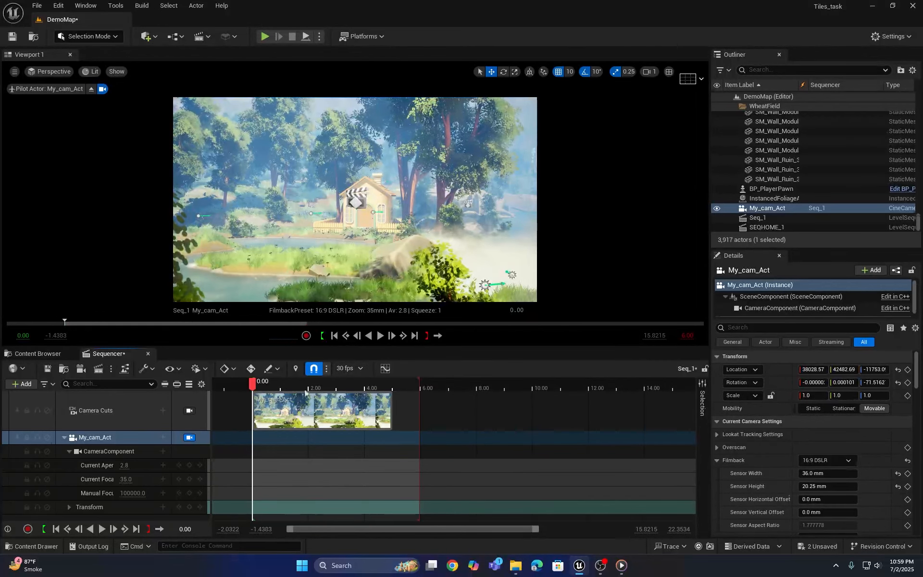
ctrl+scroll(301, 393, up, 4)
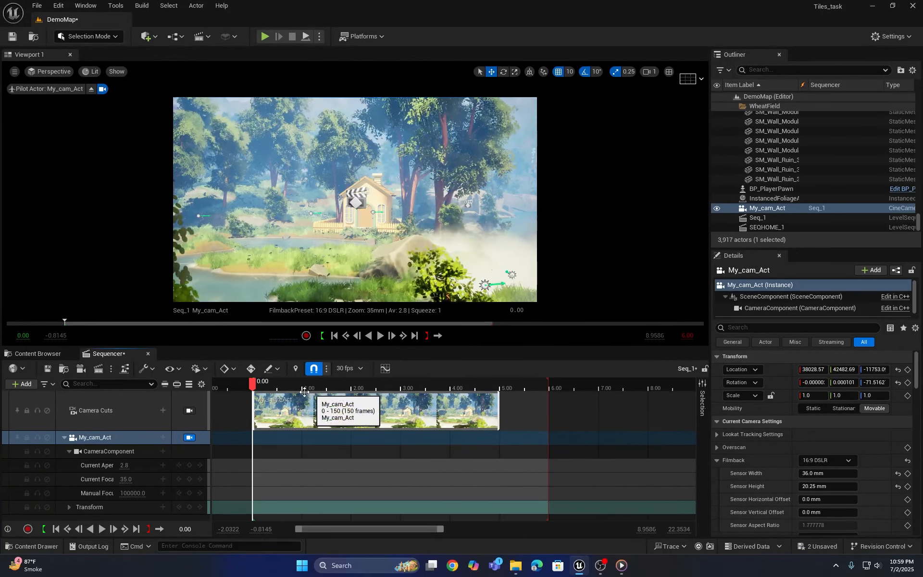
- Choose Seconds as the time display for the sequence, leaving the display rate at 30 fps
click(361, 368)
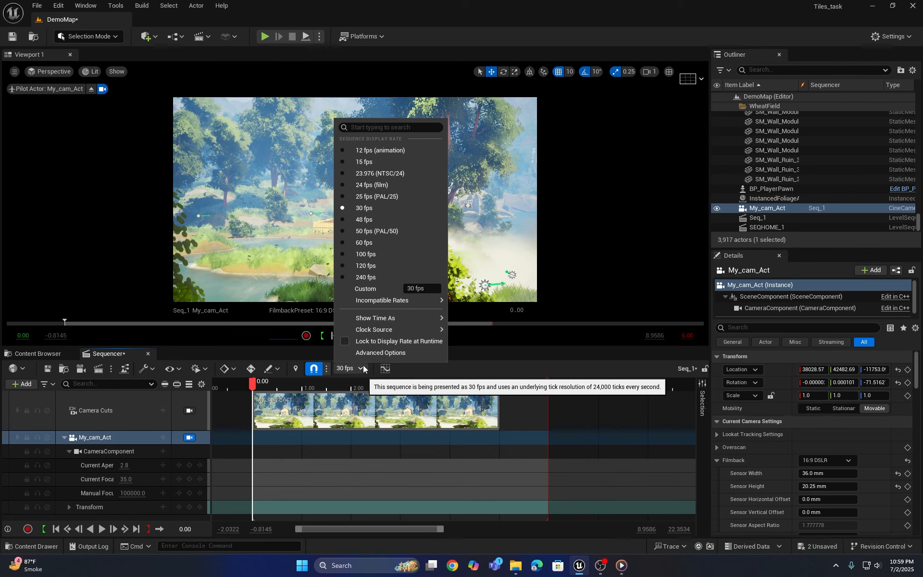
mouse_move(368, 319)
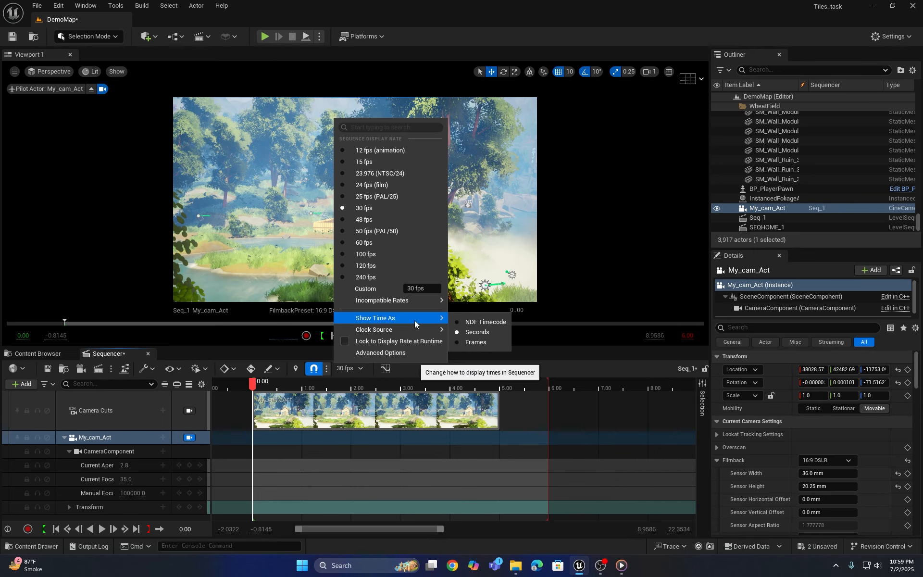
click(477, 332)
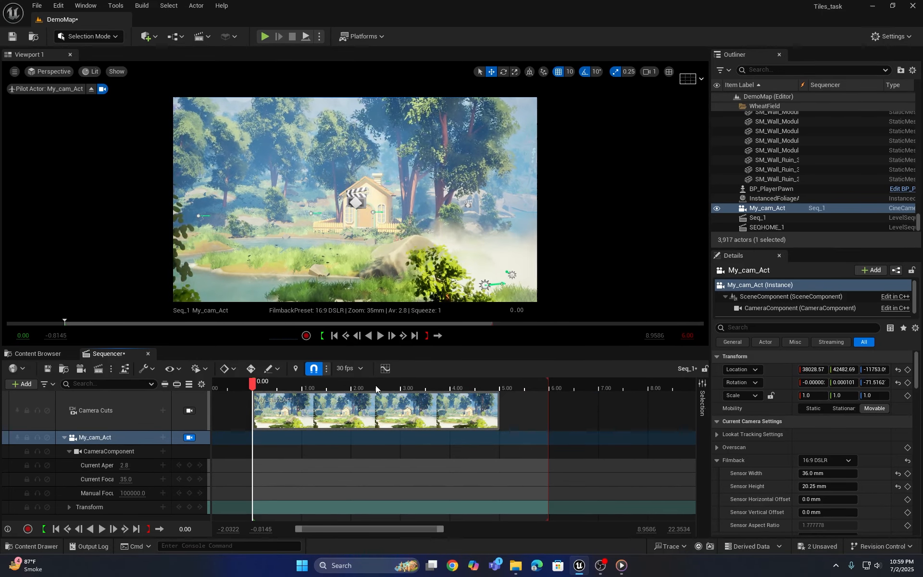
ctrl+scroll(394, 421, down, 3)
ctrl+scroll(359, 411, up, 1)
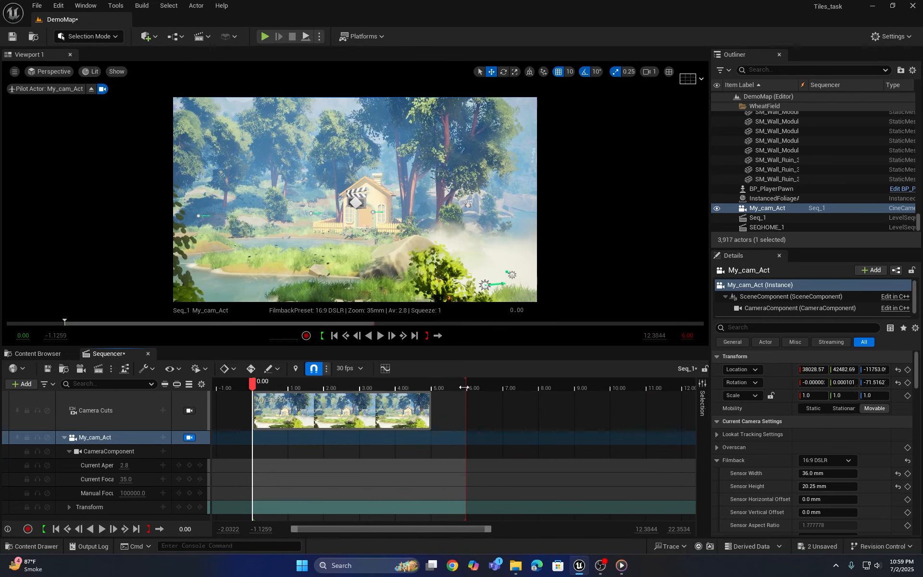
- Extend the end of the Seq_1 playback range to 10.0333 seconds and stretch the camera cut section to match it
drag(465, 387, 612, 397)
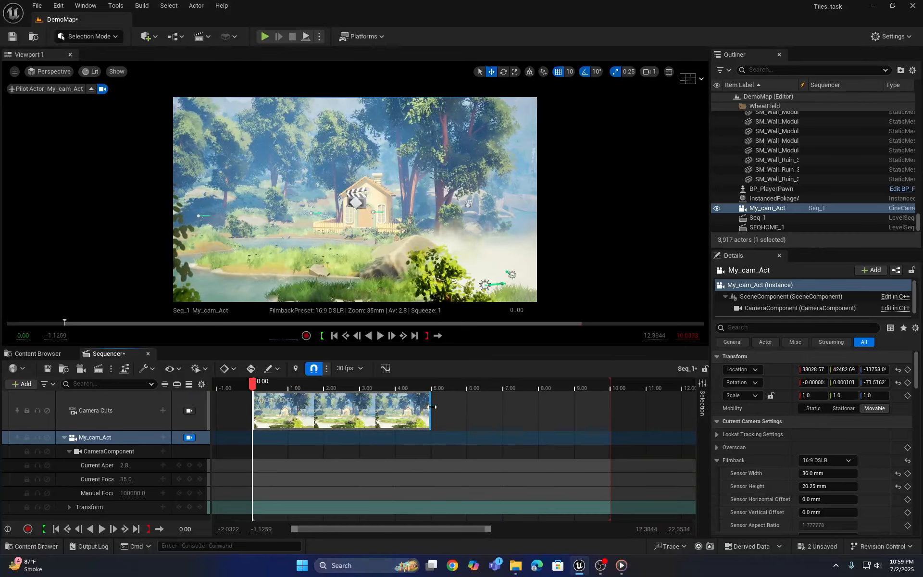
drag(432, 407, 605, 404)
ctrl+scroll(495, 427, down, 2)
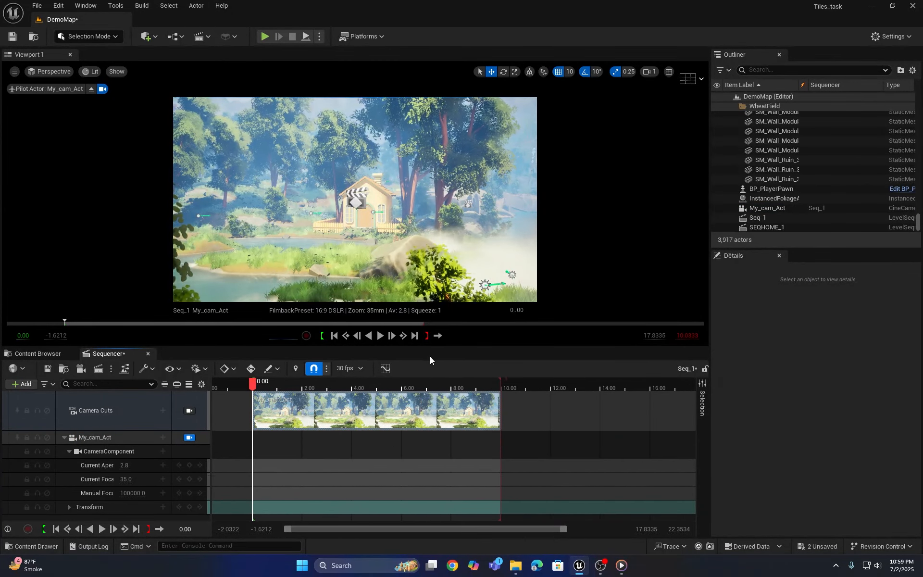
- Reframe the piloted camera as a wide opening view of the house and key My_cam_Act's Transform at 0.00 seconds
drag(431, 347, 434, 329)
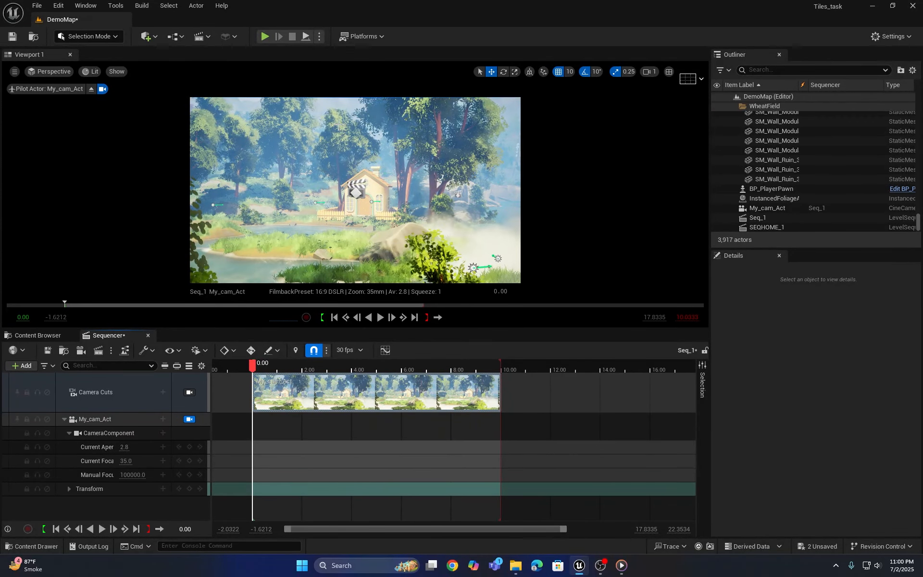
right_drag(355, 202, 347, 211)
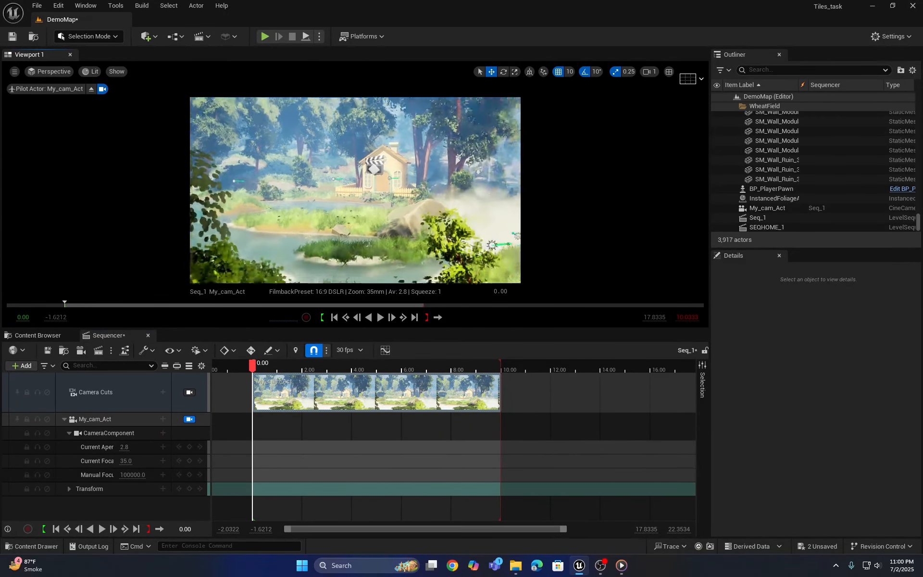
right_drag(299, 143, 313, 138)
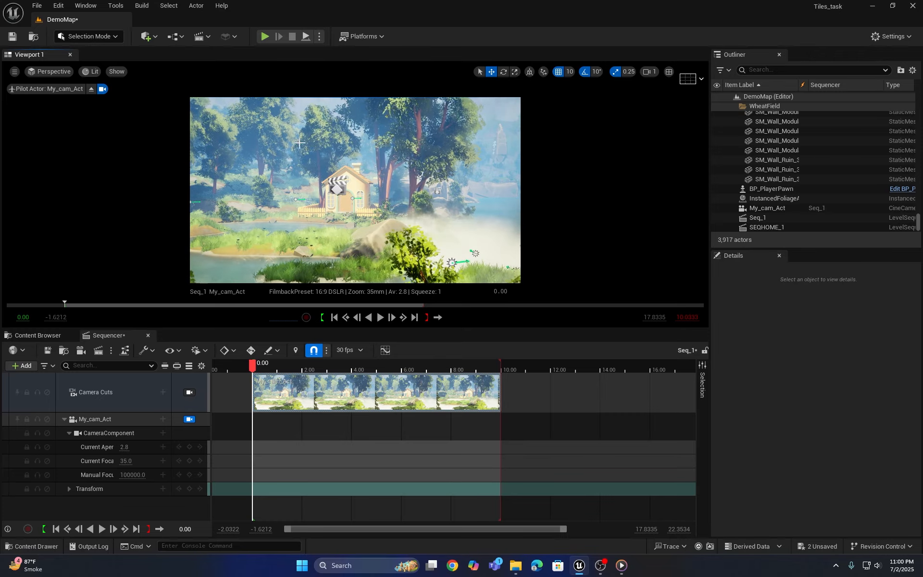
right_click(391, 211)
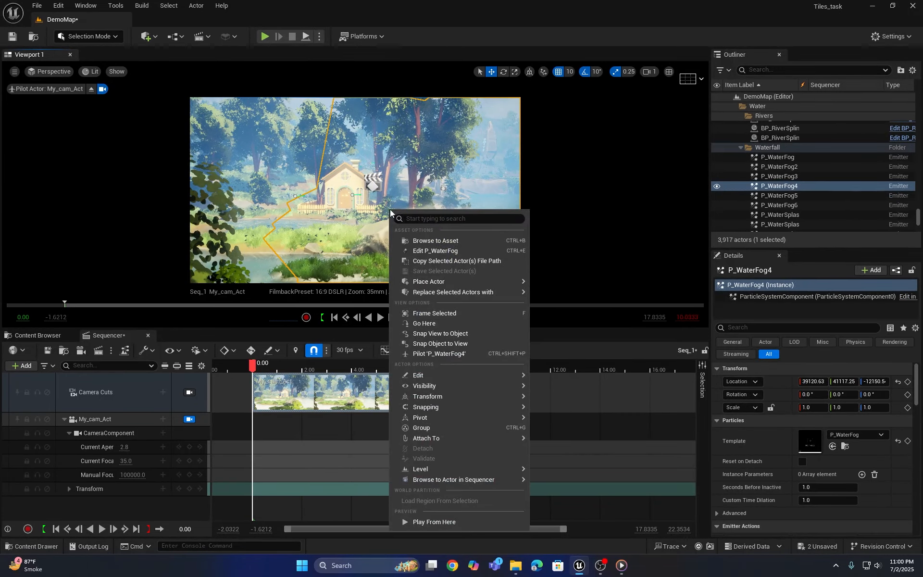
mouse_move(349, 187)
right_down()
mouse_move(353, 193)
mouse_move(349, 186)
right_up()
scroll(349, 186, down, 3)
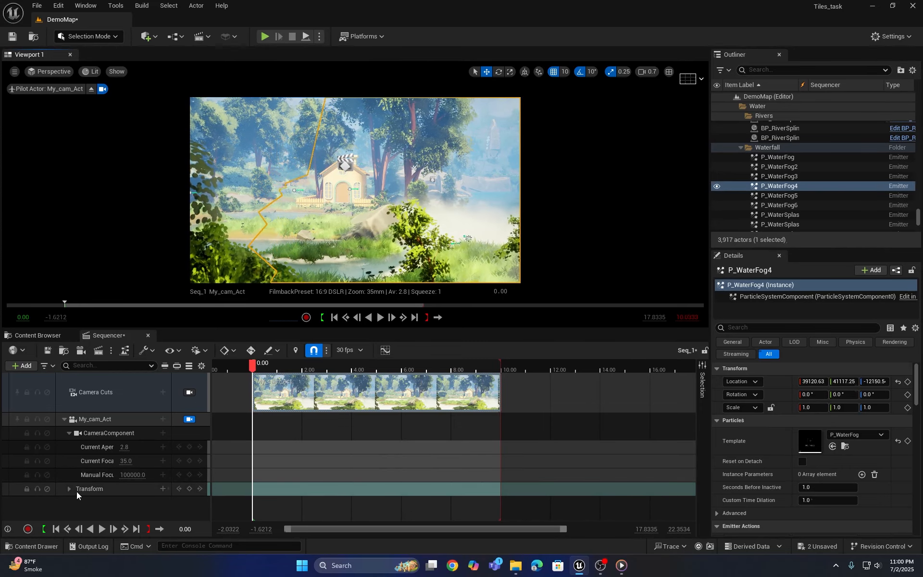
click(189, 489)
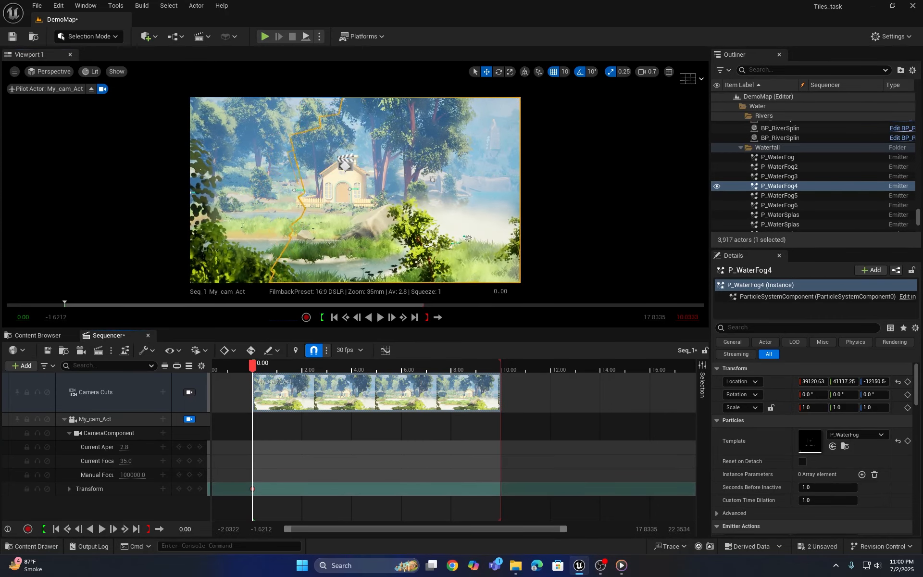
- Fly the camera in close to the house front and key its Transform at 9.9667 seconds
key(w)
right_drag(356, 190, 342, 190)
key(w)
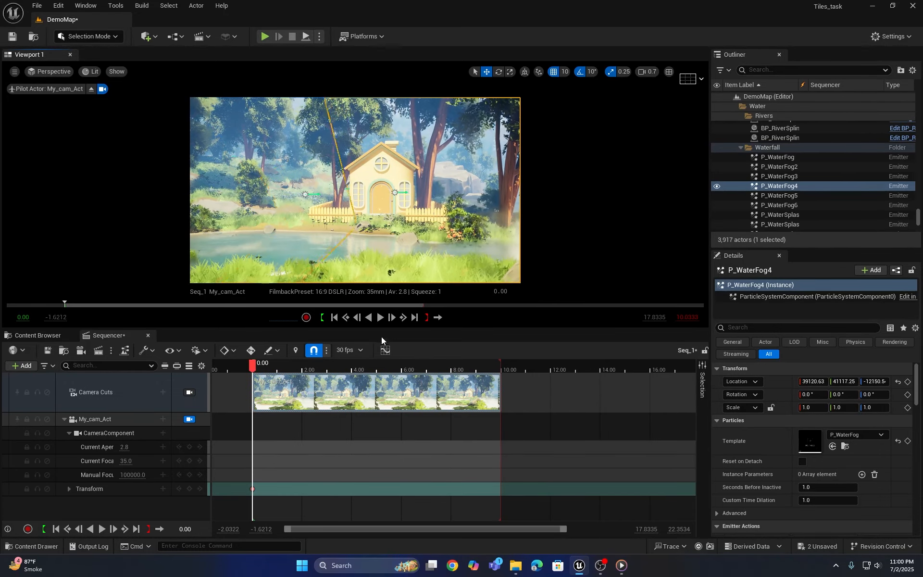
drag(252, 368, 486, 364)
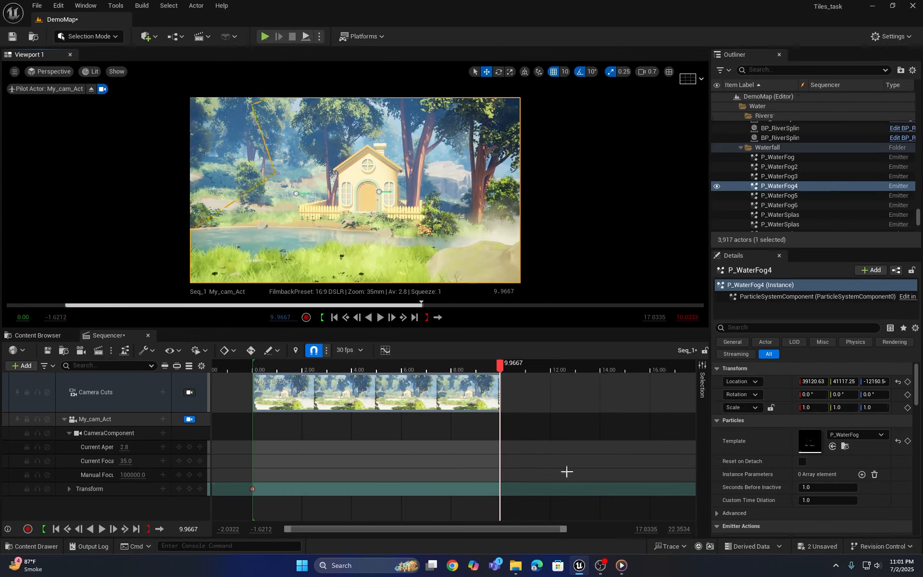
click(189, 489)
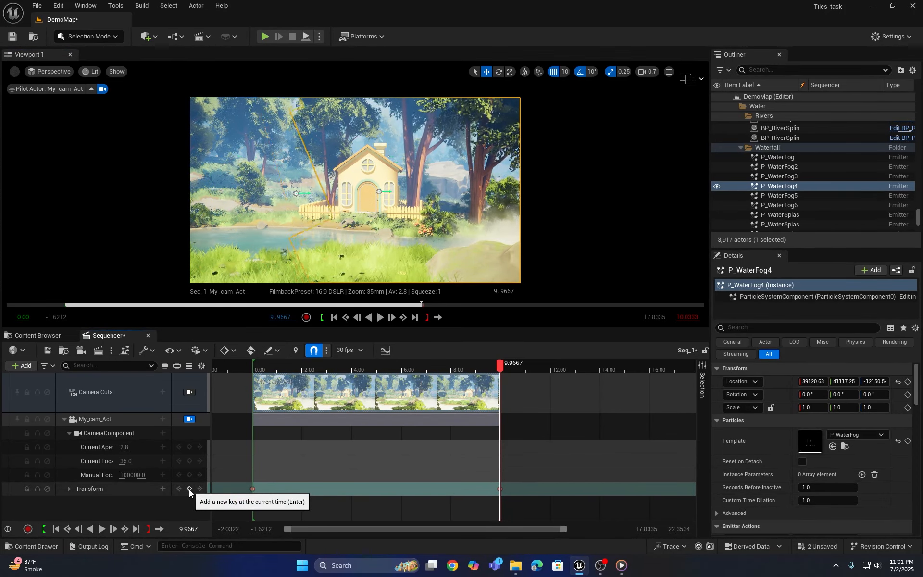
- Return to the start of the sequence and play back the camera move
drag(499, 366, 253, 380)
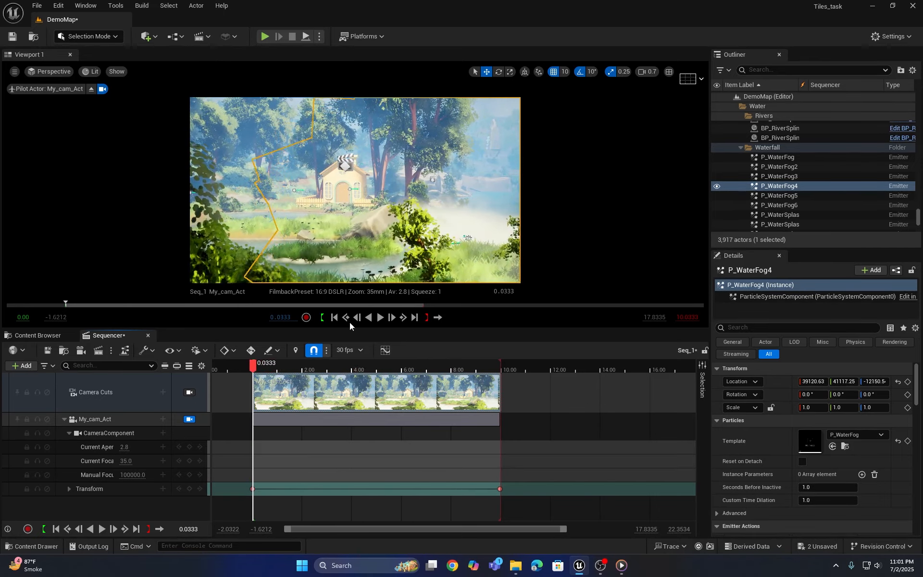
click(379, 317)
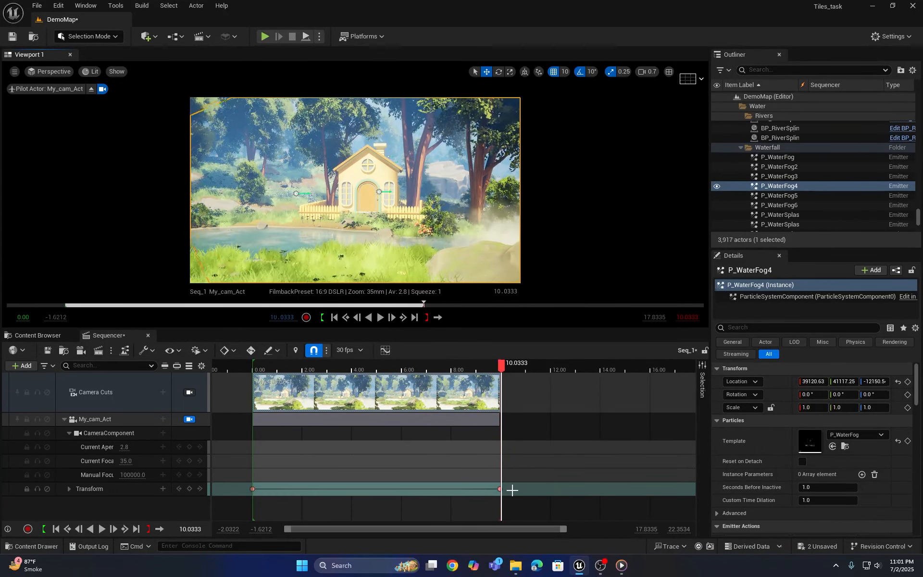
- Set the interpolation of My_cam_Act's Transform key at the start of the sequence to Linear
click(254, 489)
right_click(254, 489)
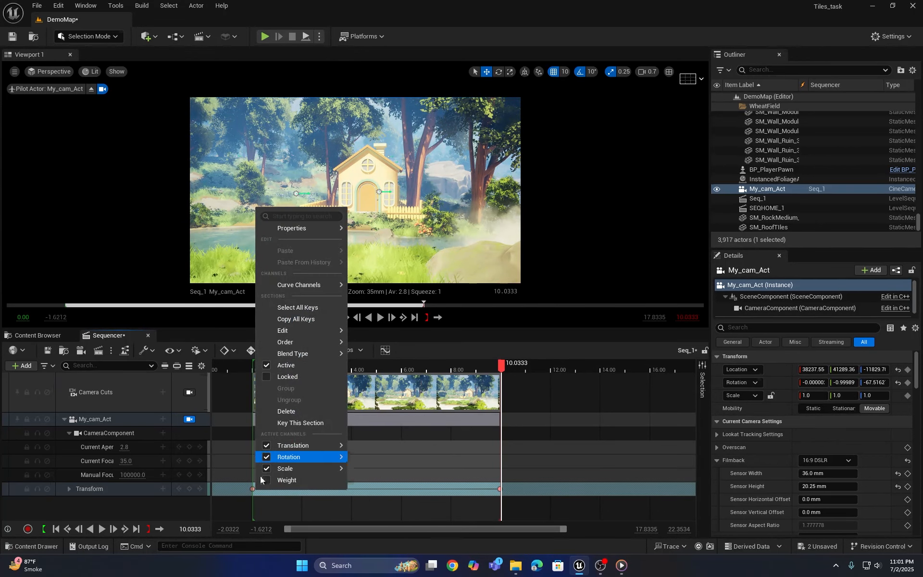
click(368, 487)
click(253, 488)
right_click(254, 488)
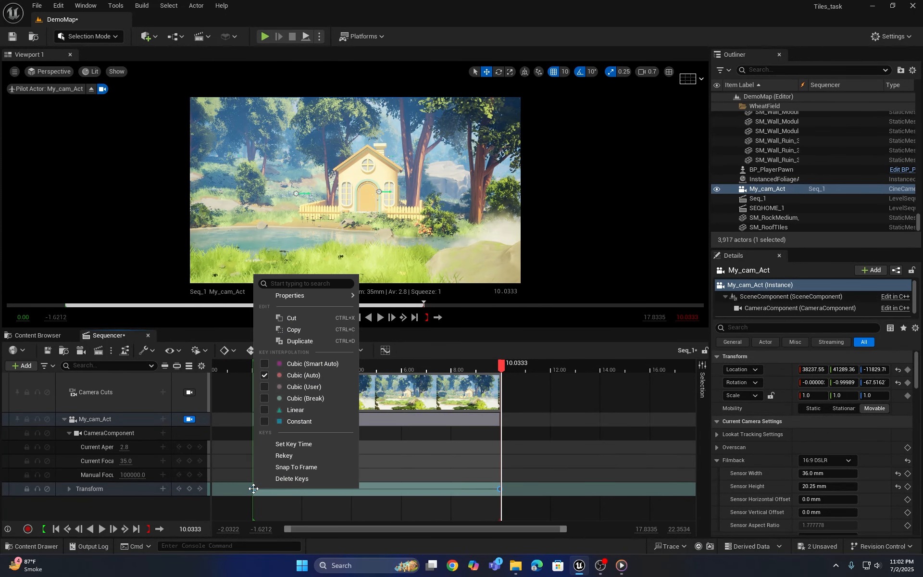
click(270, 412)
- Play the camera move again from the start to check its motion, and enlarge the viewport area
drag(502, 367, 254, 370)
click(384, 321)
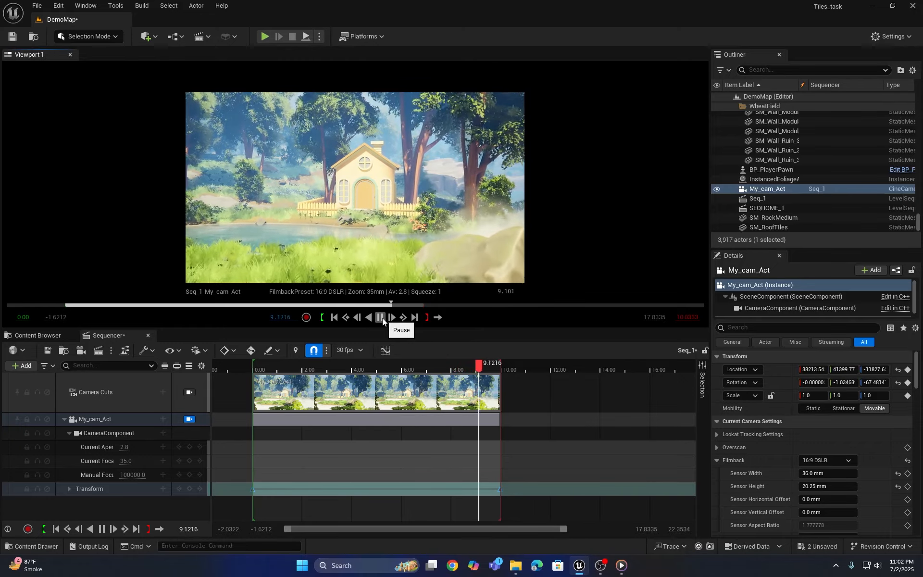
click(266, 368)
drag(267, 366, 256, 365)
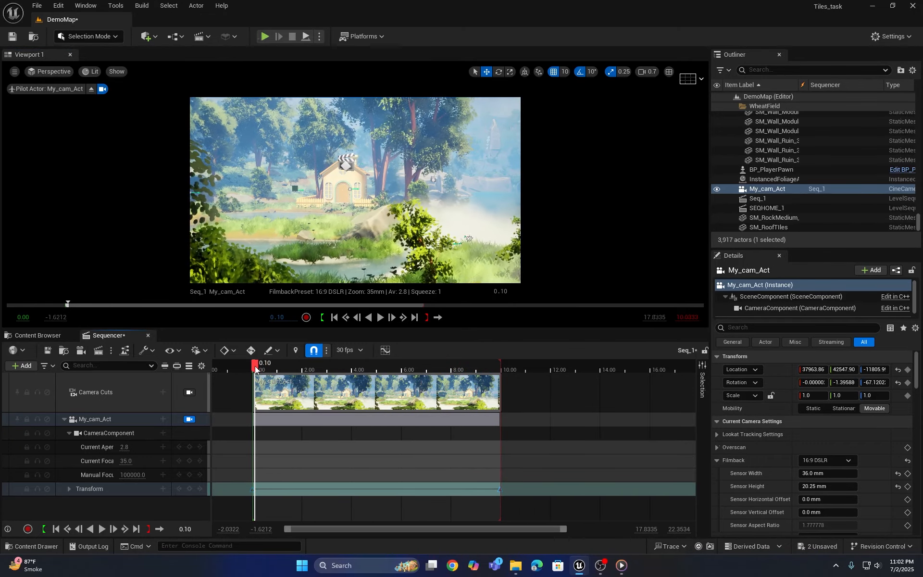
drag(468, 329, 468, 379)
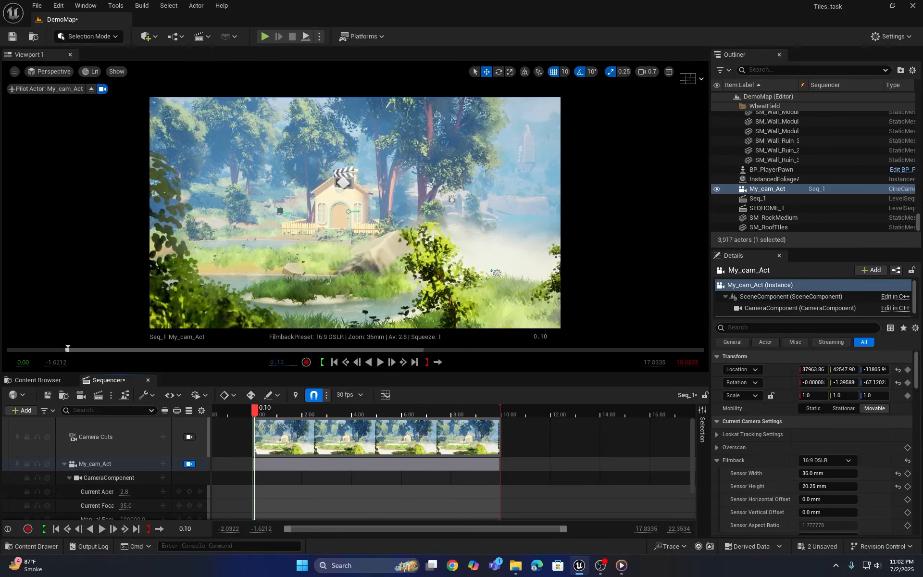
- Open the Movie Render Queue window and close it again
click(86, 6)
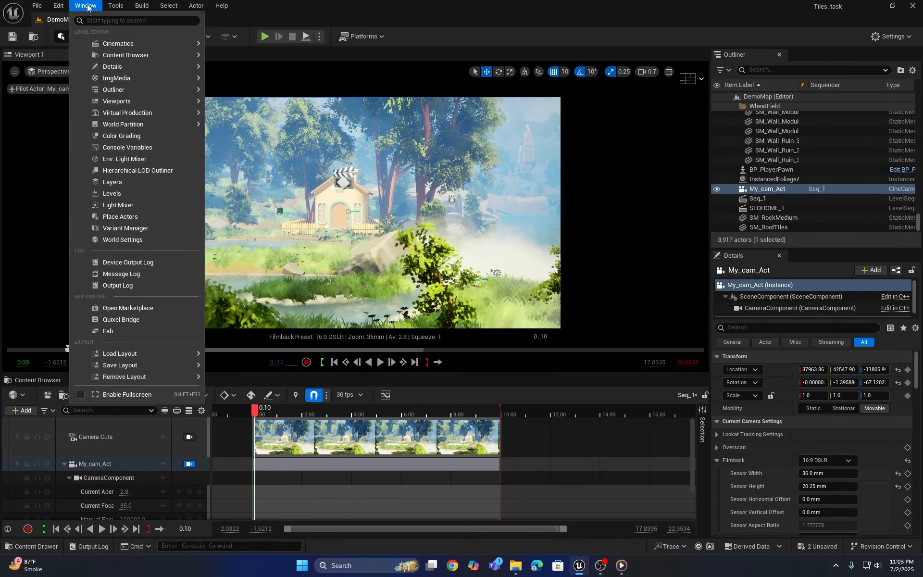
mouse_move(141, 45)
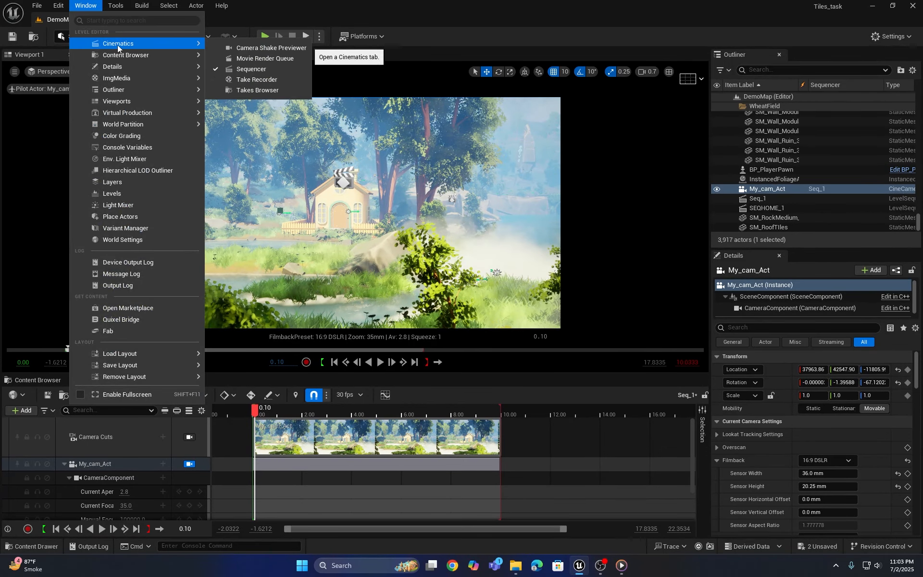
click(256, 59)
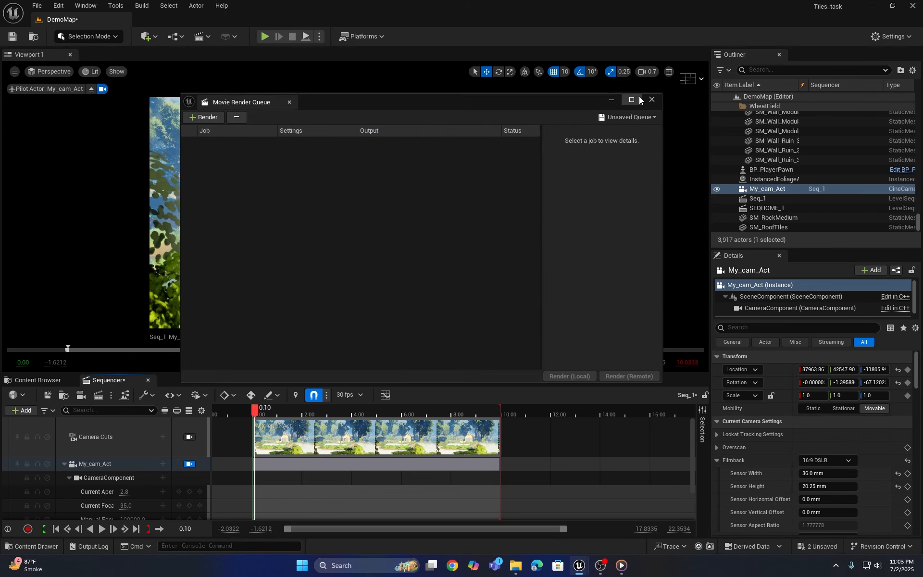
click(652, 100)
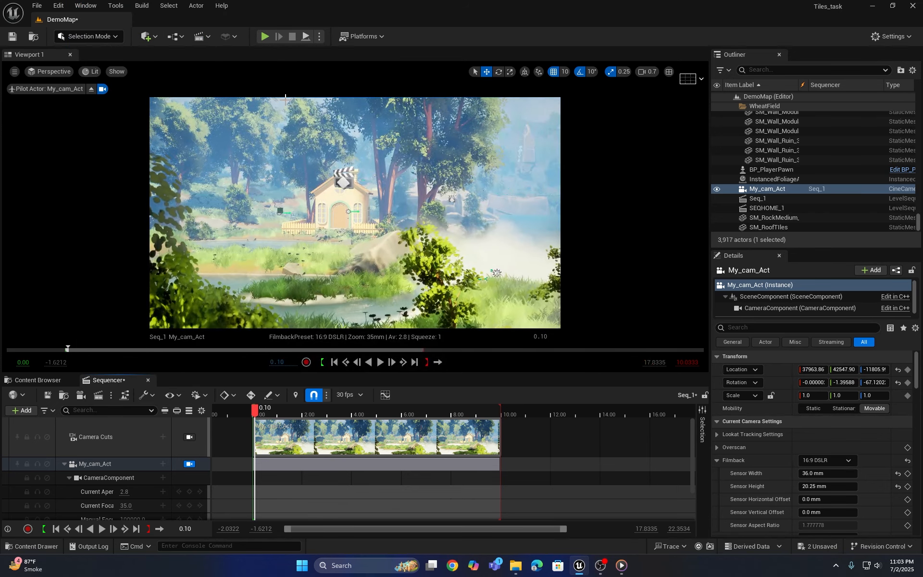
- Search the plugins for "movie re" to check whether the Movie Render Queue plugin is enabled, and close the plugin list
click(63, 10)
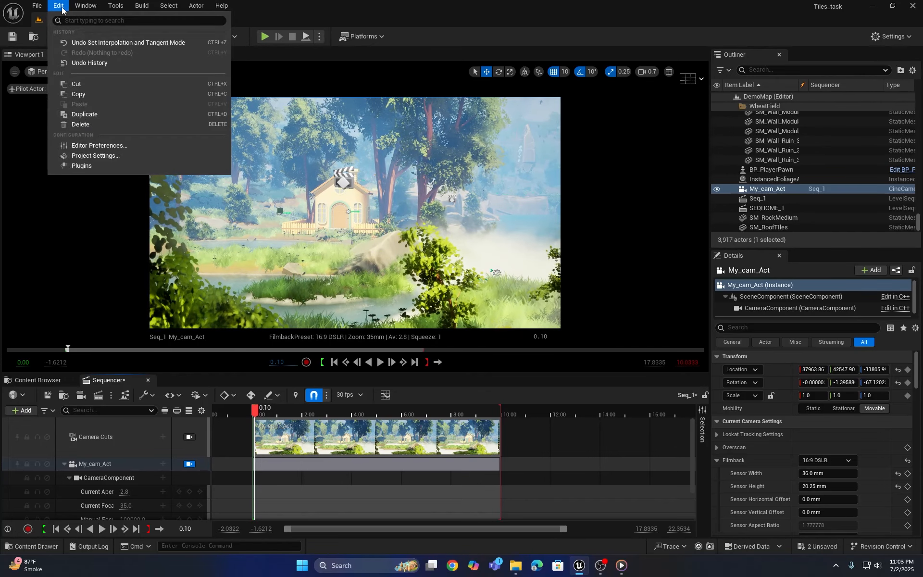
click(79, 164)
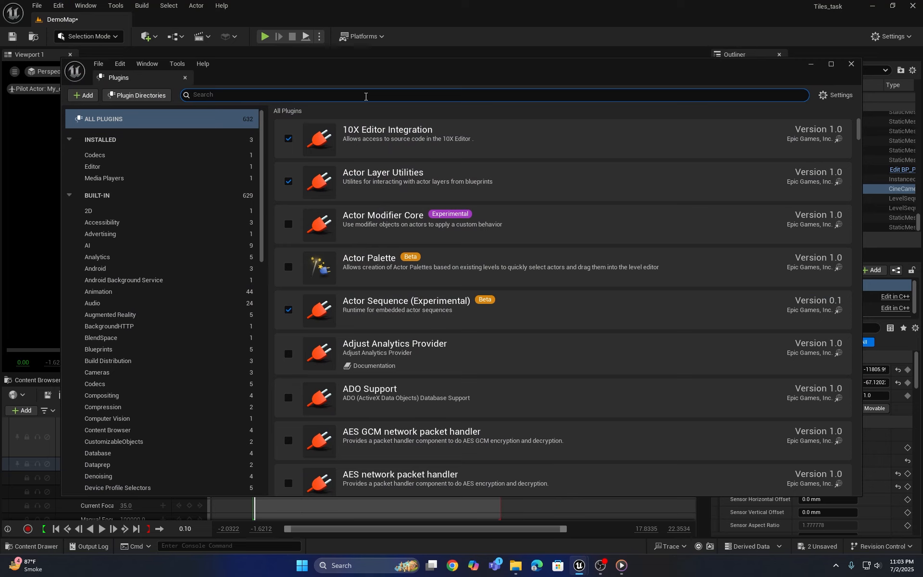
text(movie re)
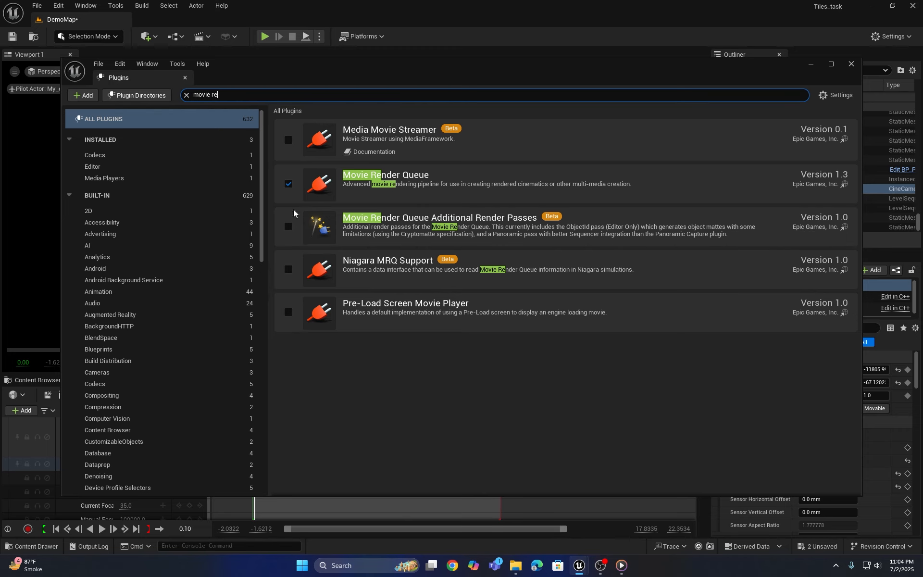
click(850, 63)
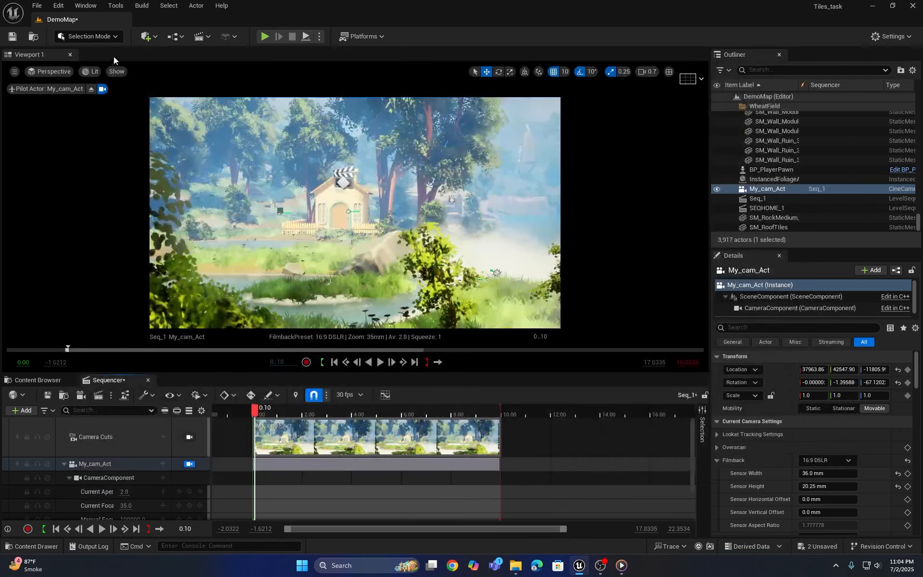